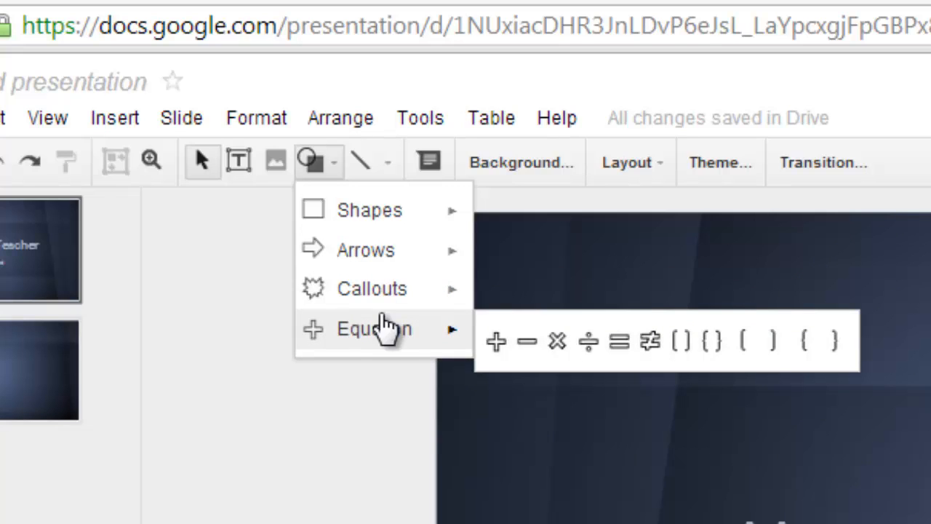
mouse_move(356, 291)
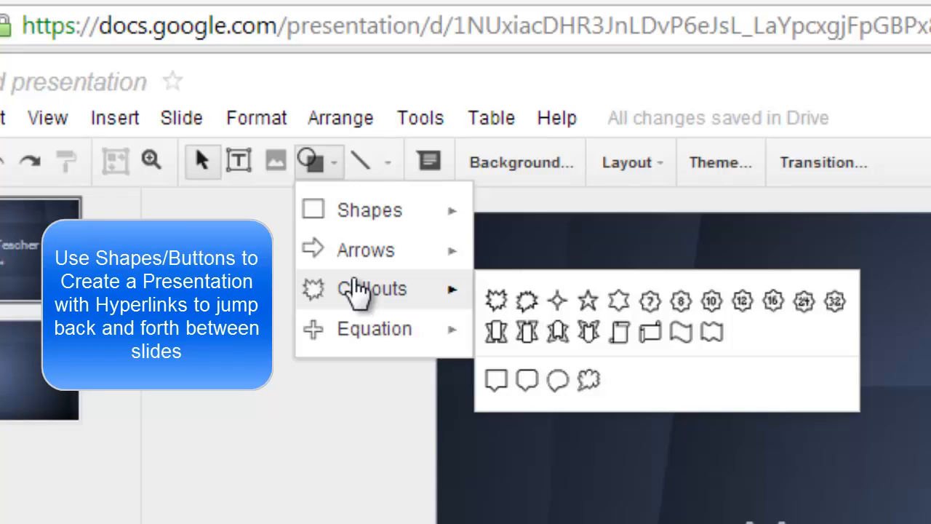
mouse_move(367, 255)
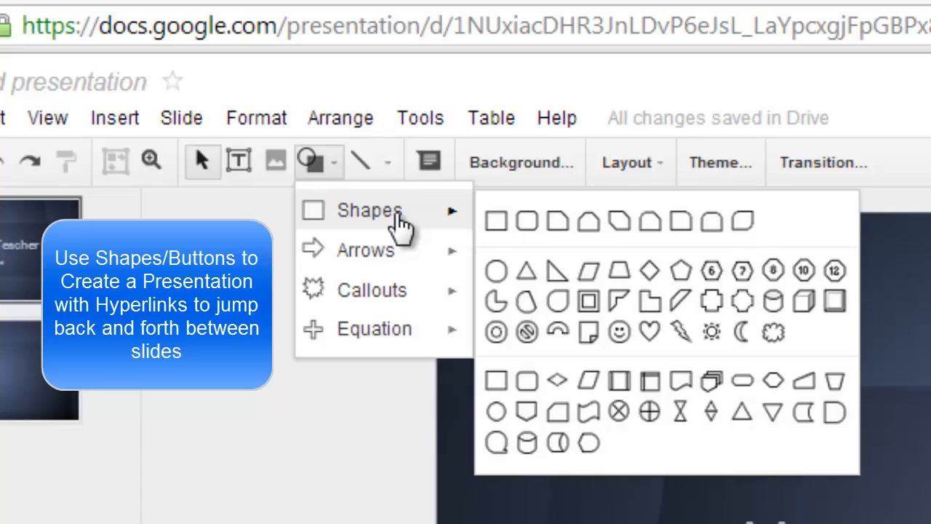
mouse_move(393, 295)
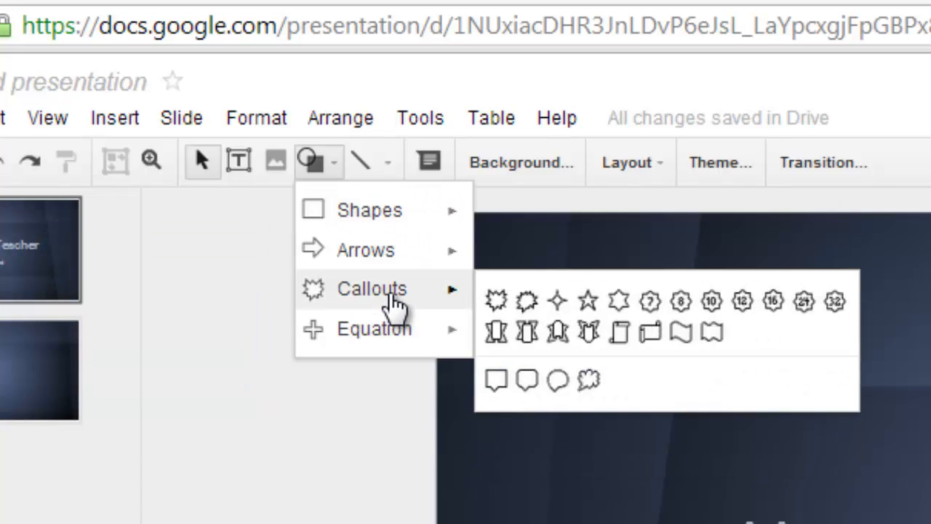
click(391, 163)
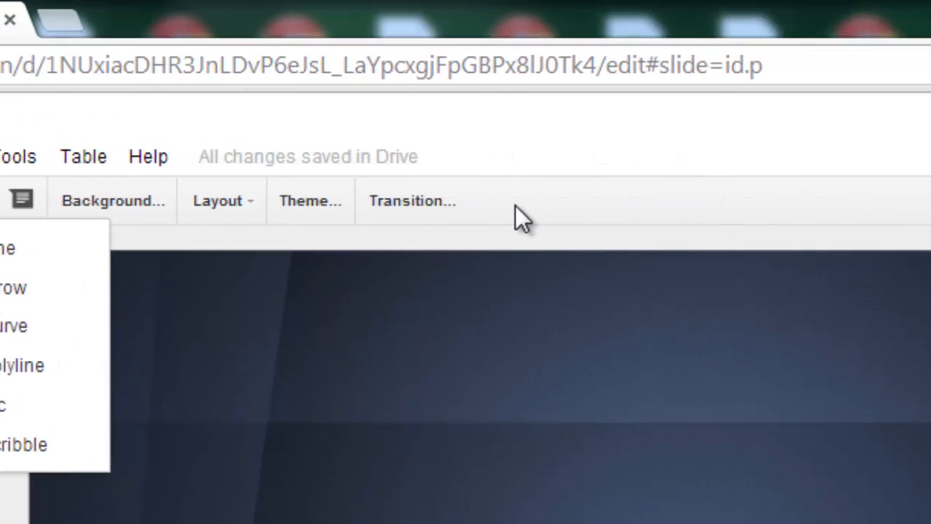
click(664, 208)
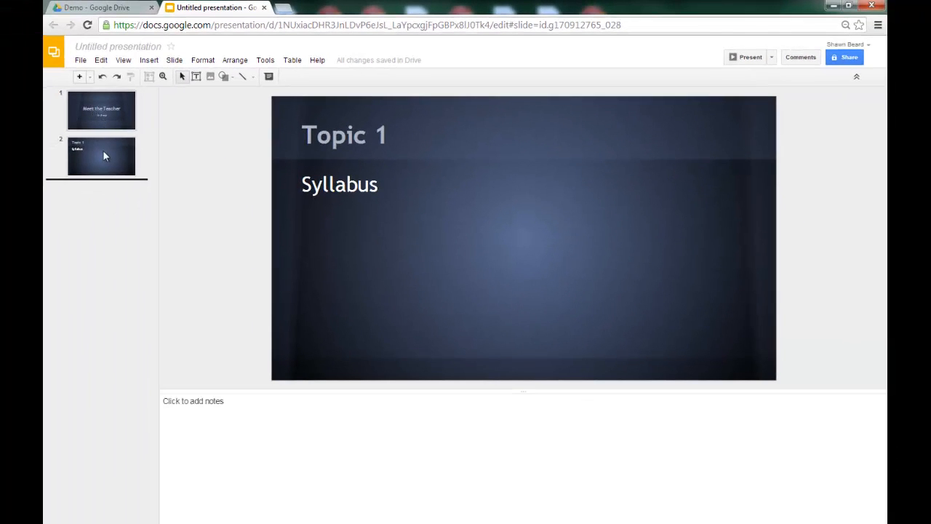
Delete the "Topic 1" slide and the "Meet the Teacher" title slide from the presentation
right_click(104, 154)
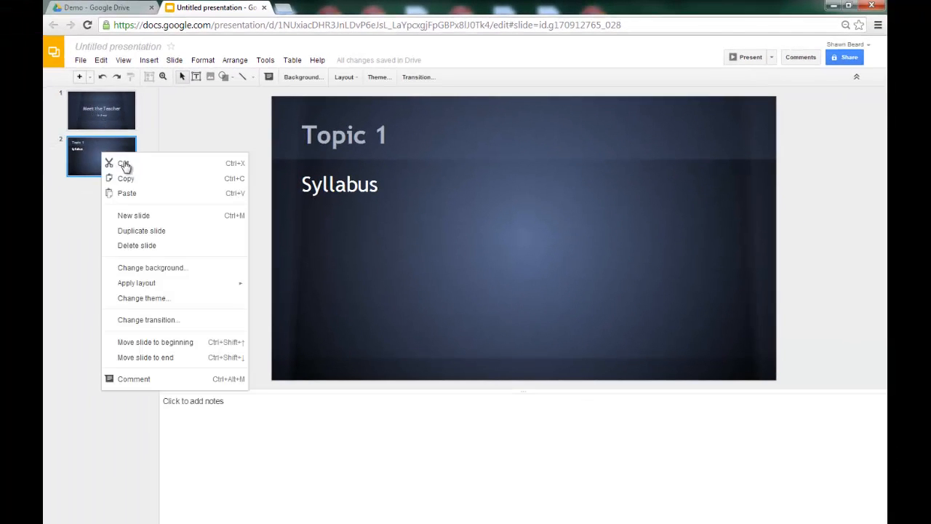
click(138, 248)
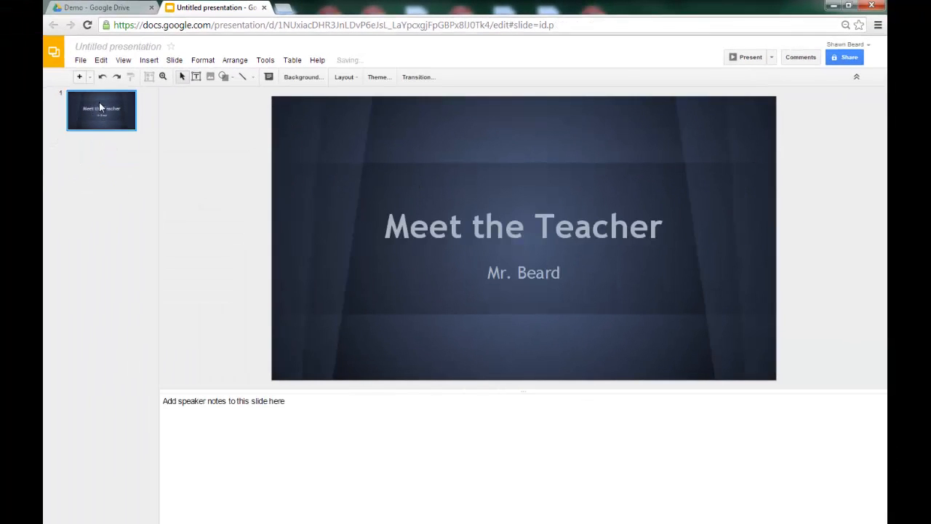
right_click(101, 104)
click(109, 193)
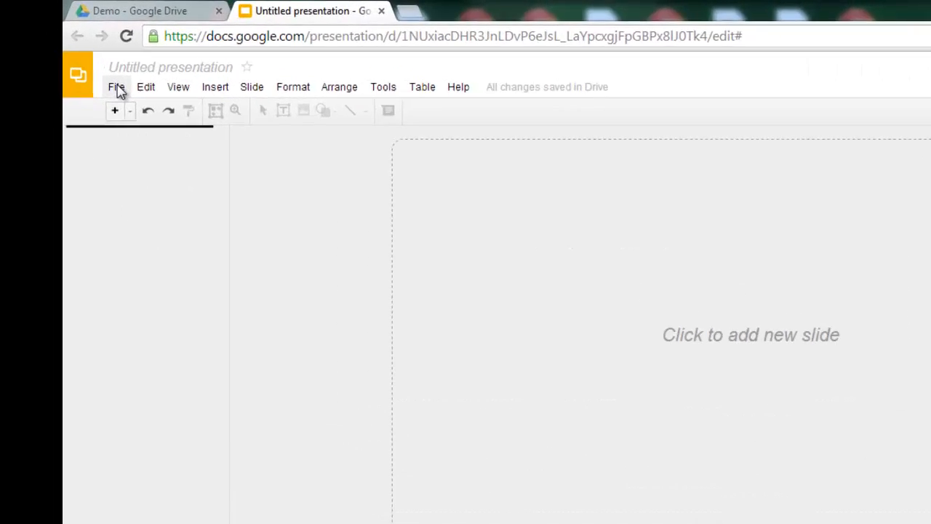
Start a slide import and upload the PowerPoint file "meet the teacher night.pptx" from the computer's documents
click(80, 61)
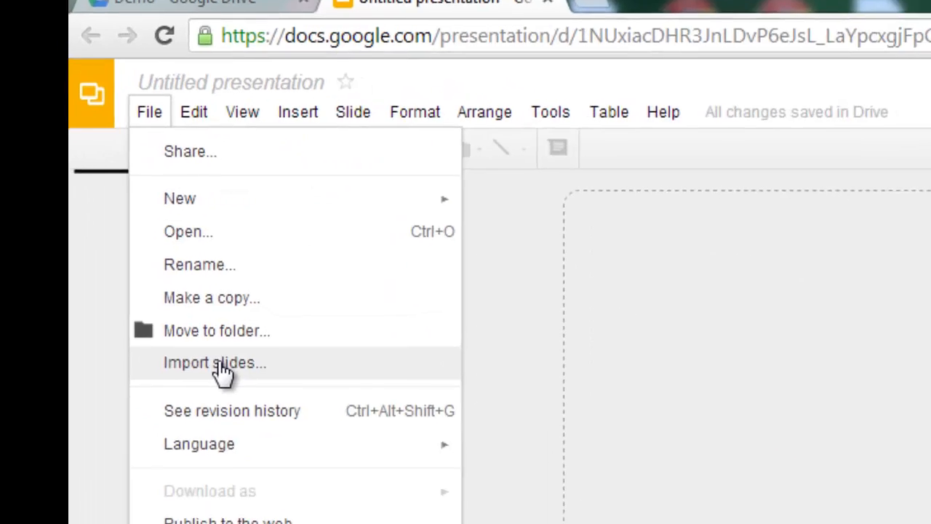
click(275, 411)
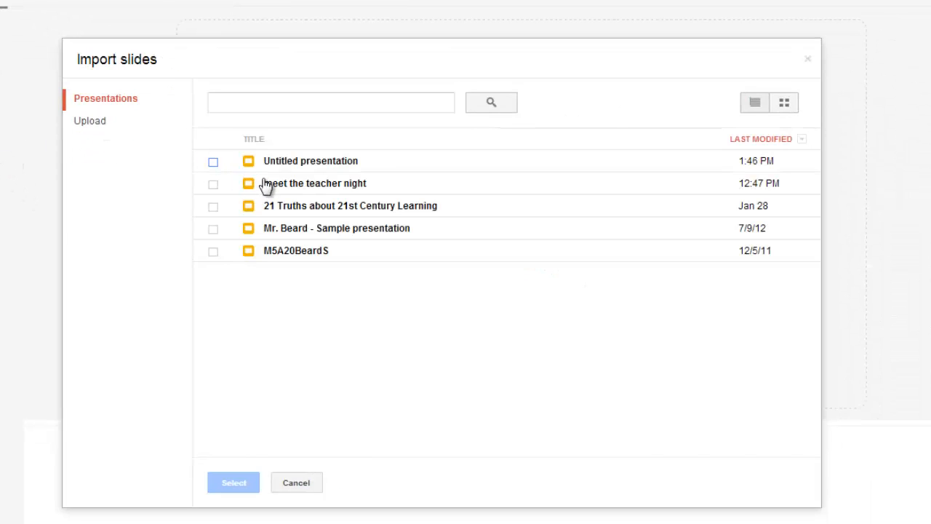
click(87, 131)
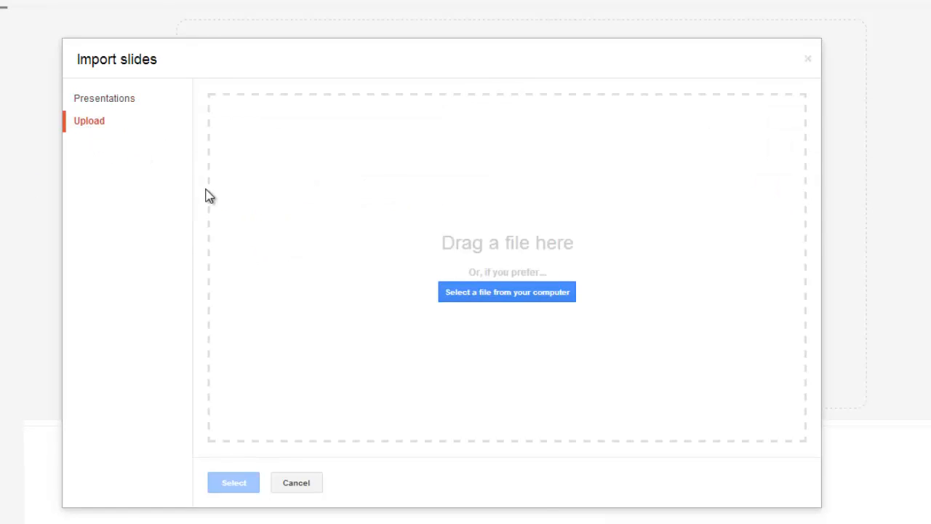
click(478, 294)
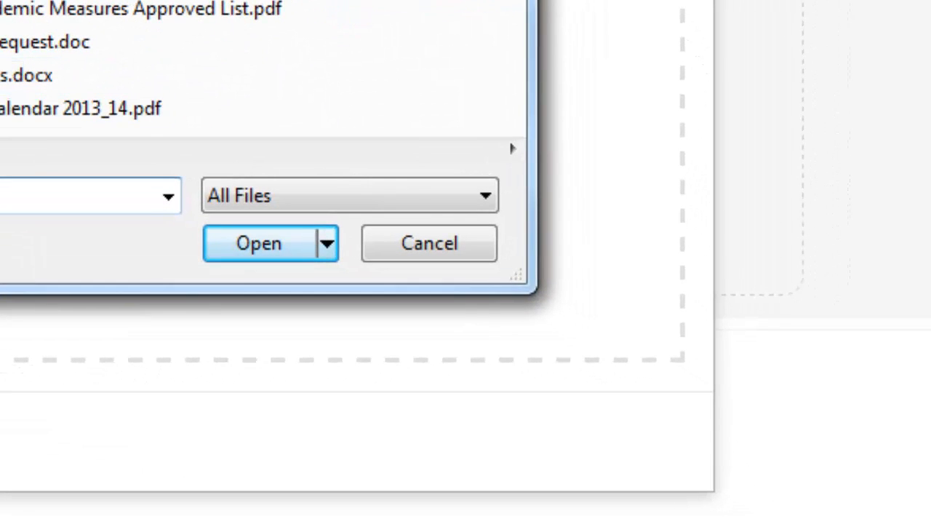
click(2, 73)
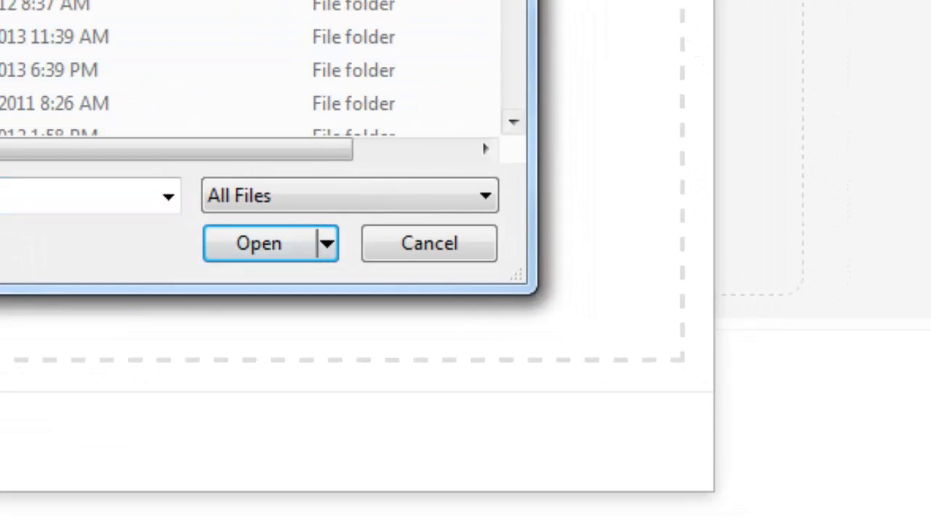
scroll(218, 73, down, 10)
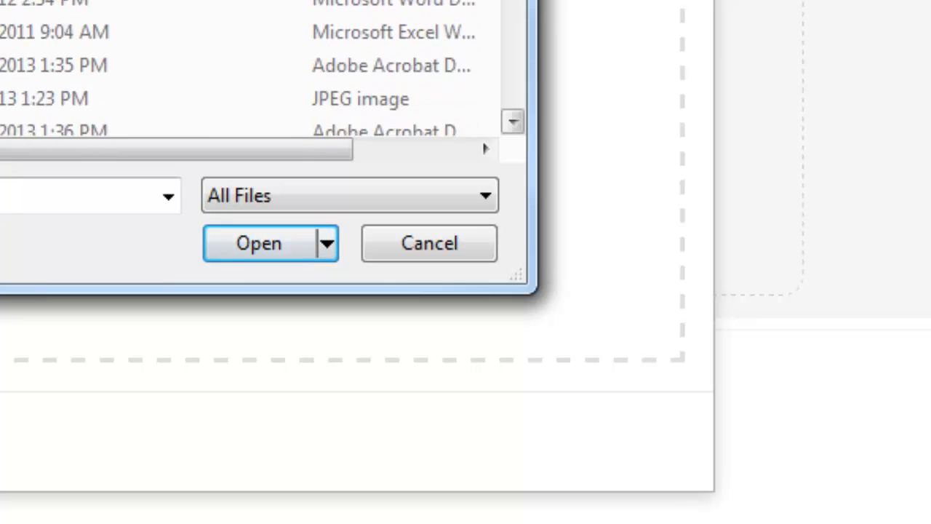
scroll(218, 73, down, 5)
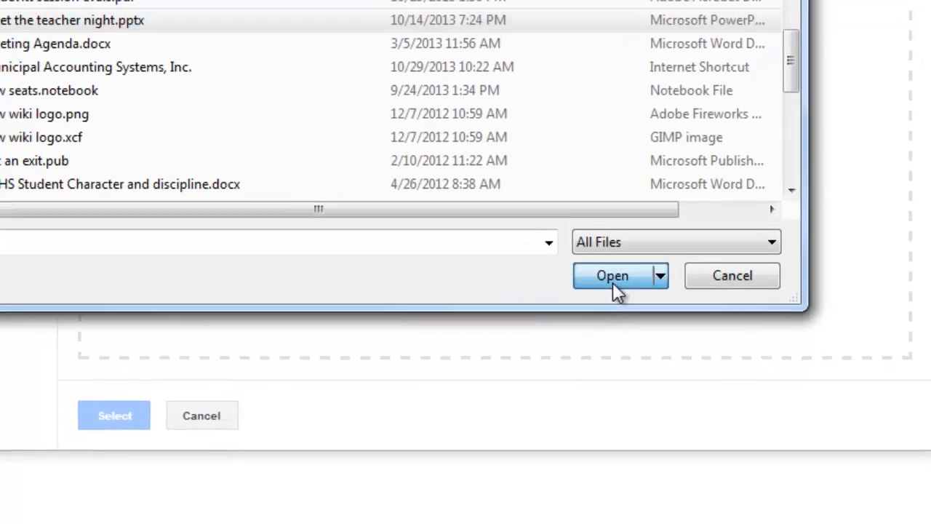
click(605, 245)
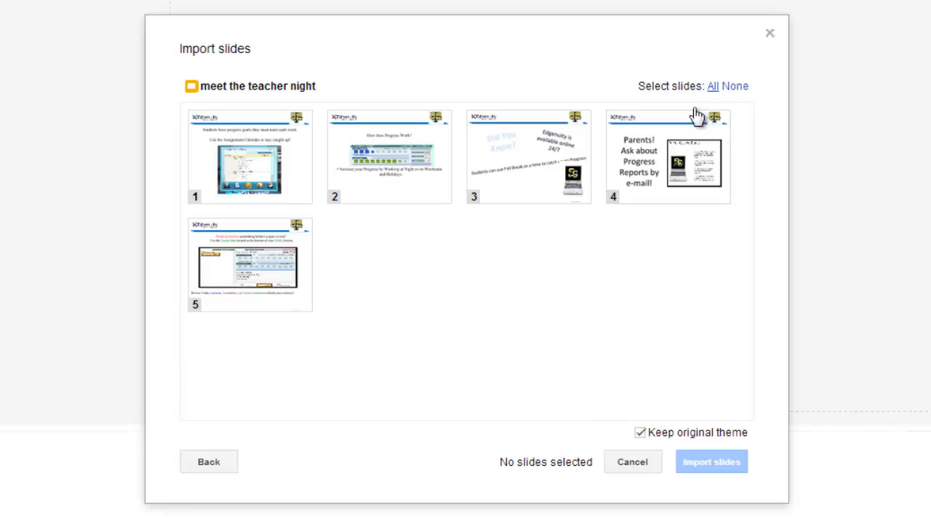
Import all five slides of "meet the teacher night" without keeping the original theme
click(655, 176)
click(489, 151)
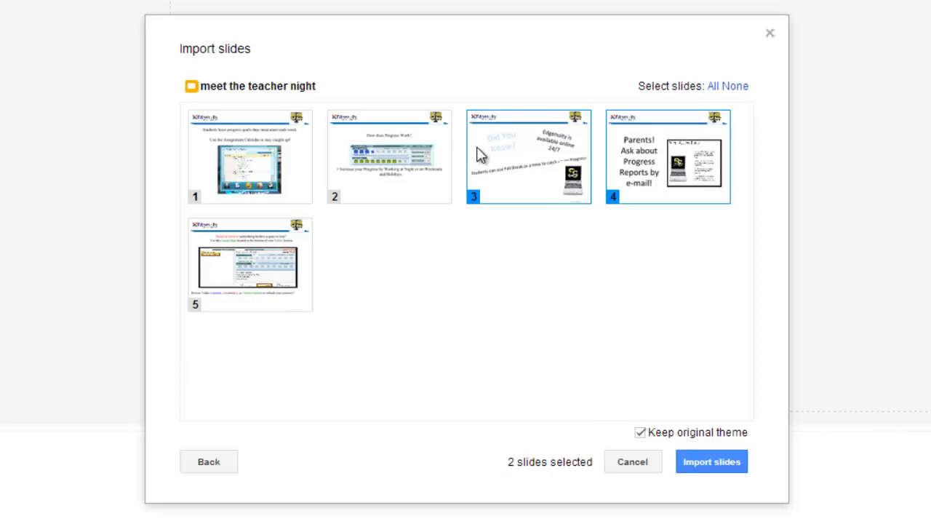
click(390, 157)
click(712, 87)
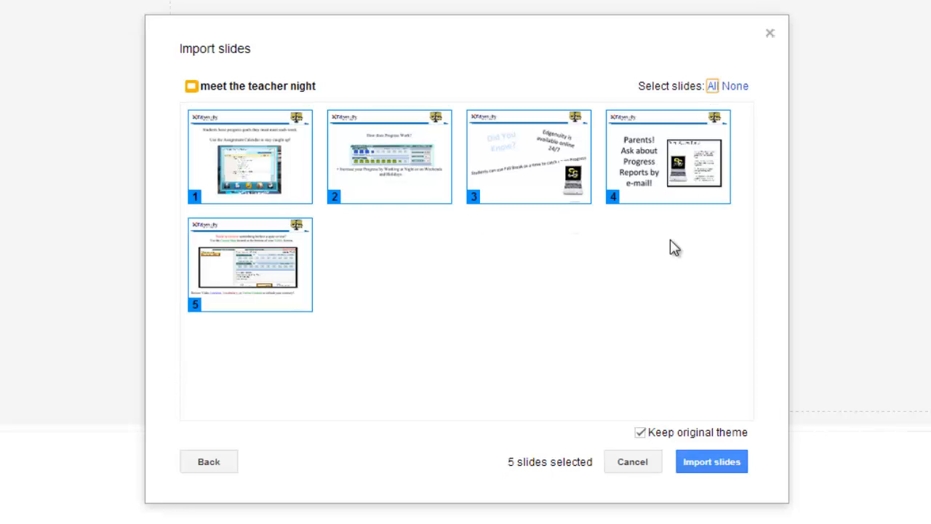
click(642, 433)
click(701, 456)
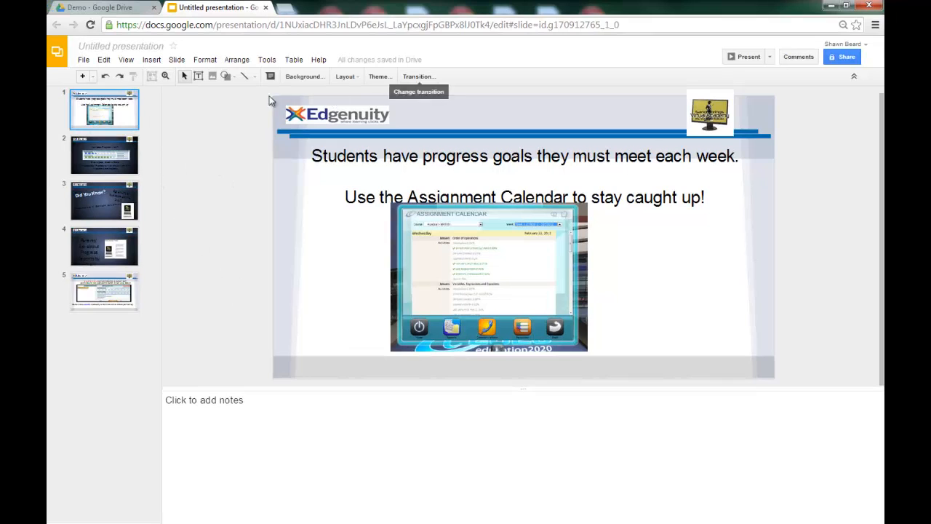
Set the first slide's transition to "Slide from right" and preview it
click(420, 76)
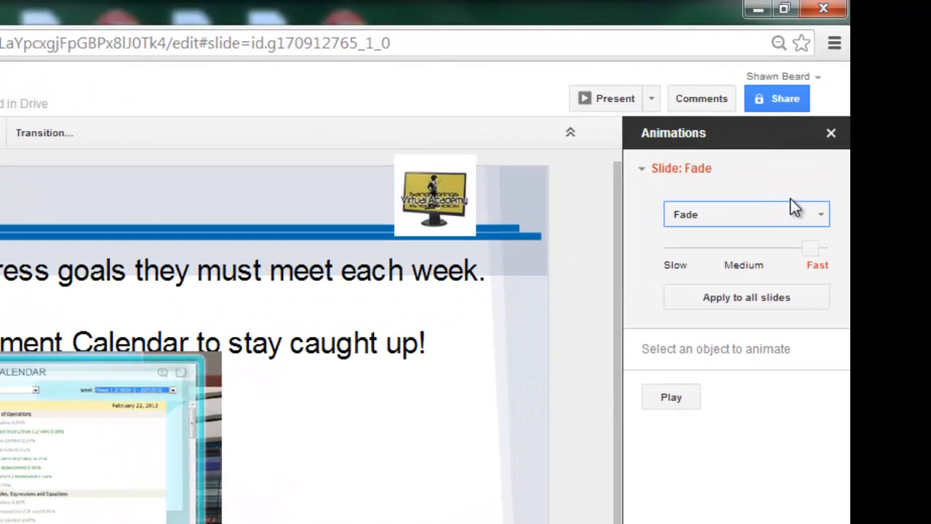
click(825, 214)
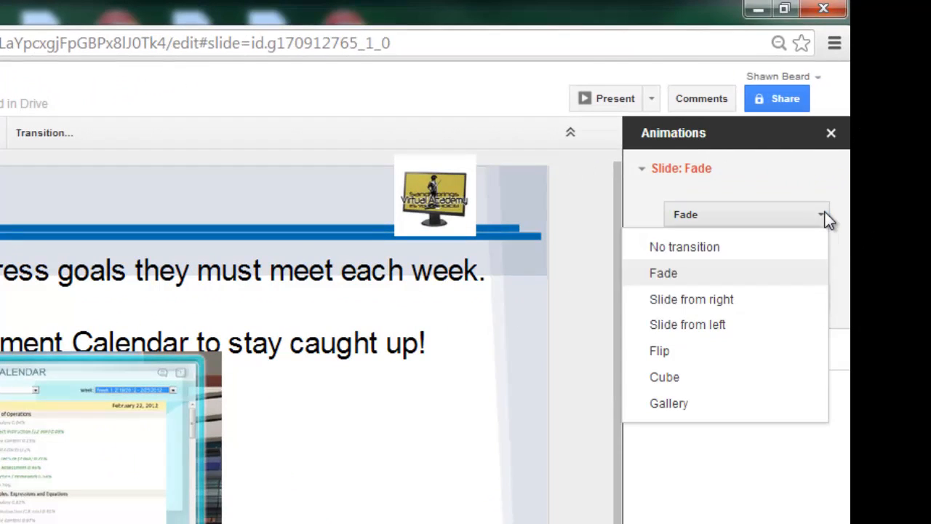
click(743, 305)
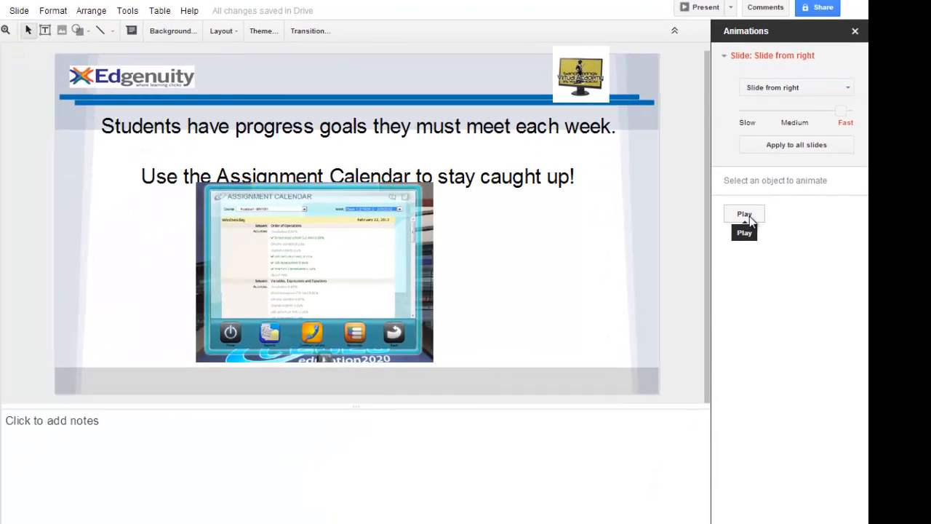
click(750, 217)
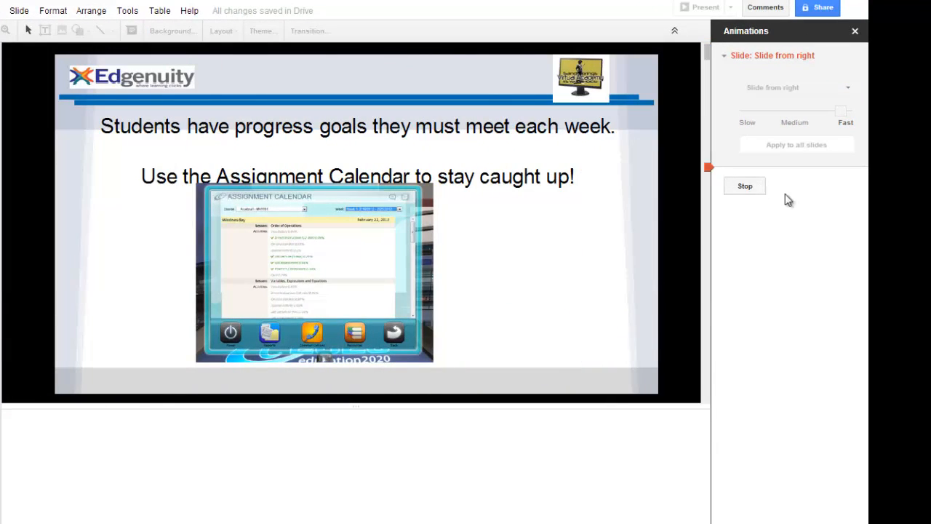
Set the first slide's transition speed to Medium, 2.9 s, and play the preview twice, stopping it each time
drag(843, 111, 790, 115)
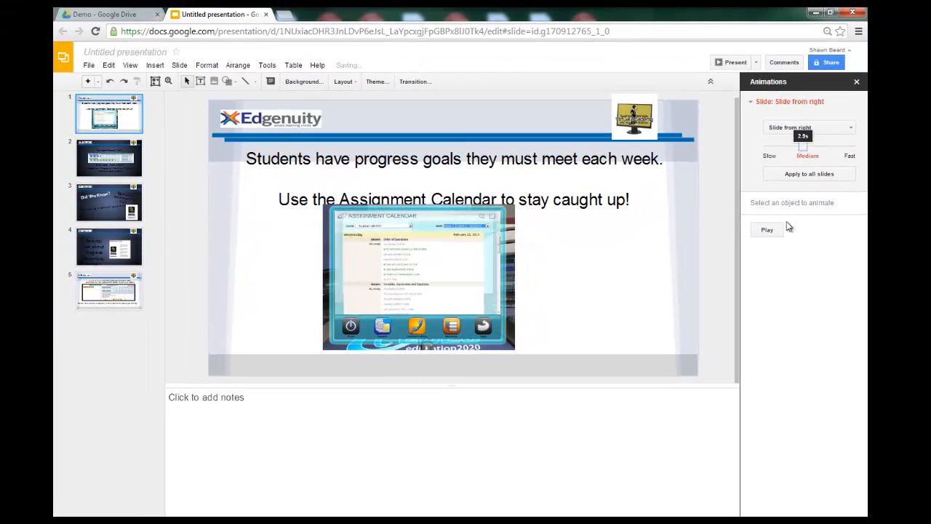
click(761, 226)
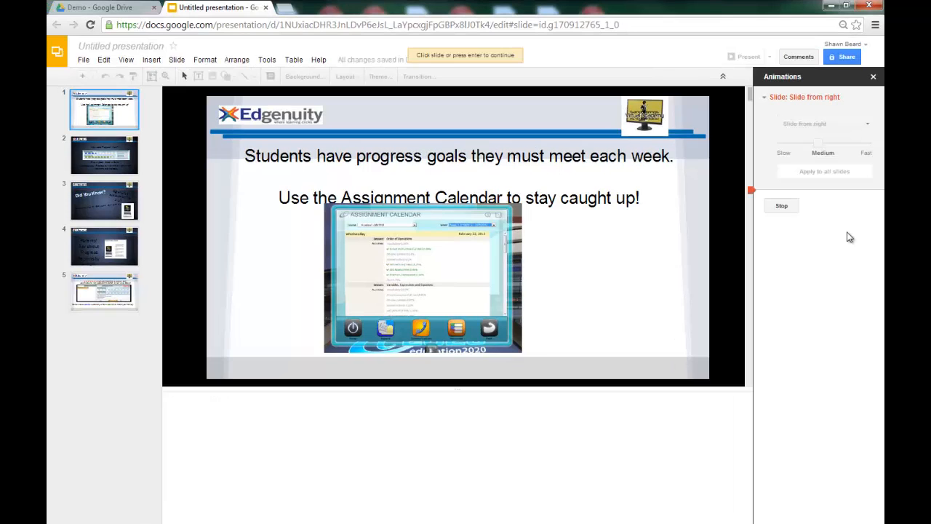
click(791, 207)
click(794, 233)
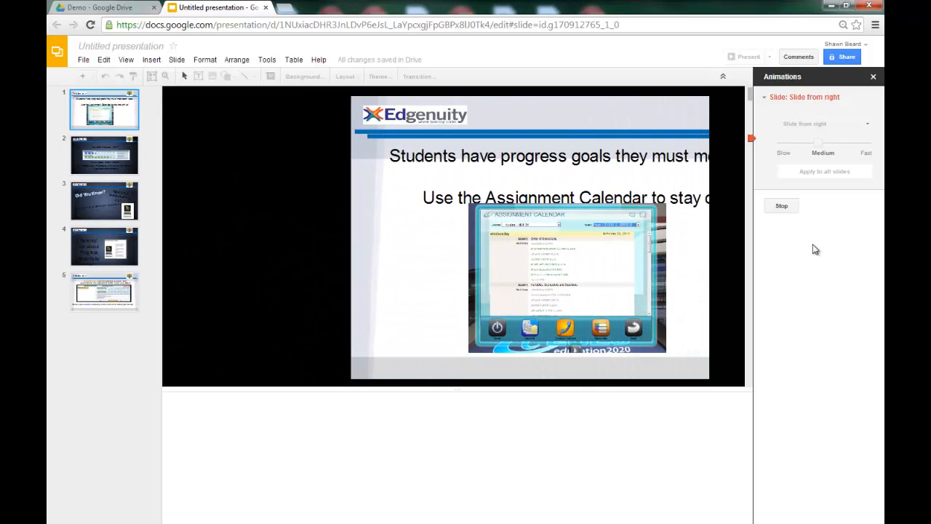
click(783, 210)
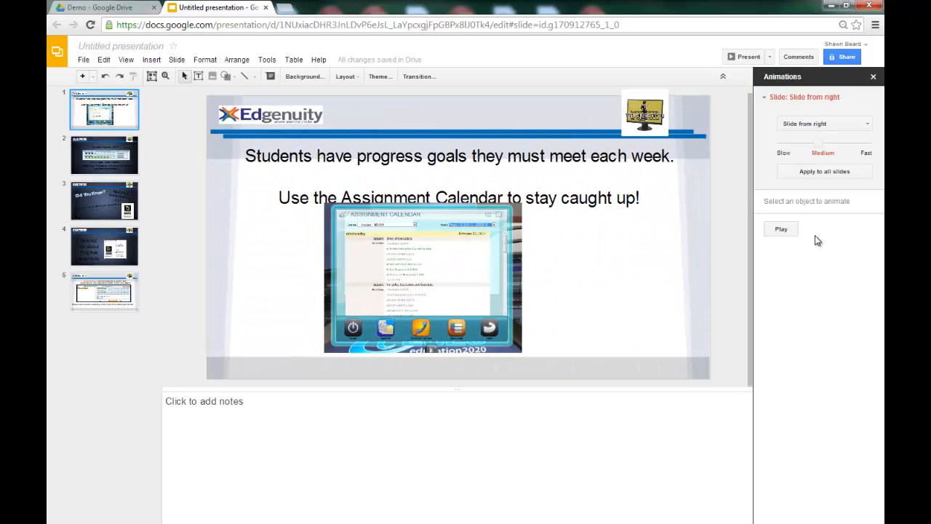
Apply the Flip transition to the second slide, "How does Progress Work?", and preview it
click(102, 156)
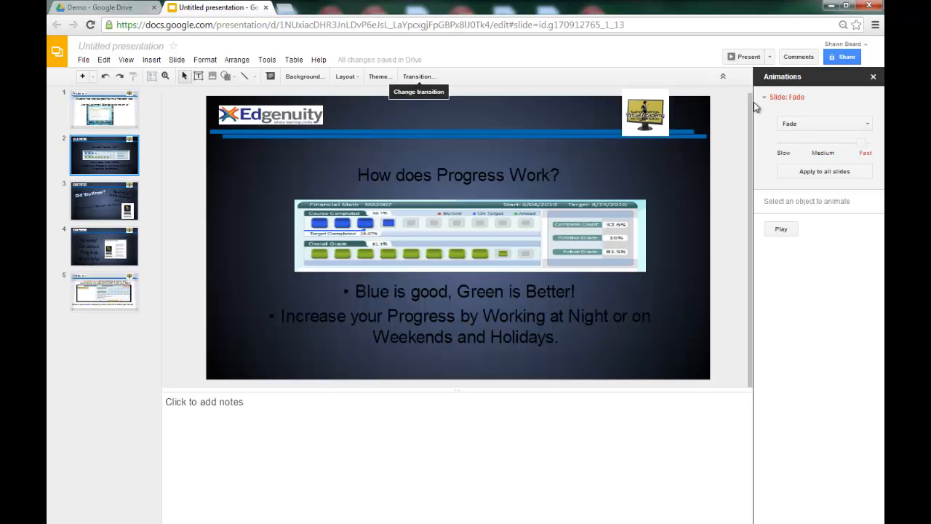
click(849, 124)
click(786, 203)
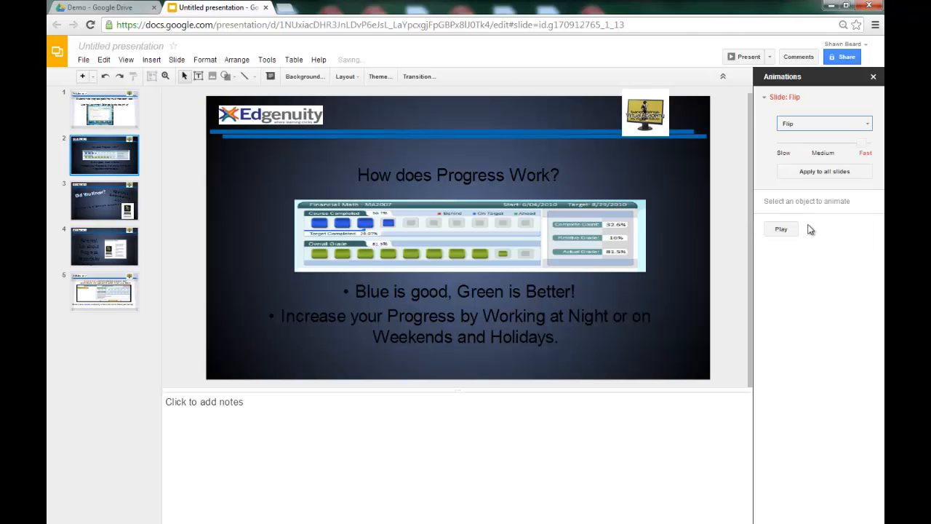
click(793, 233)
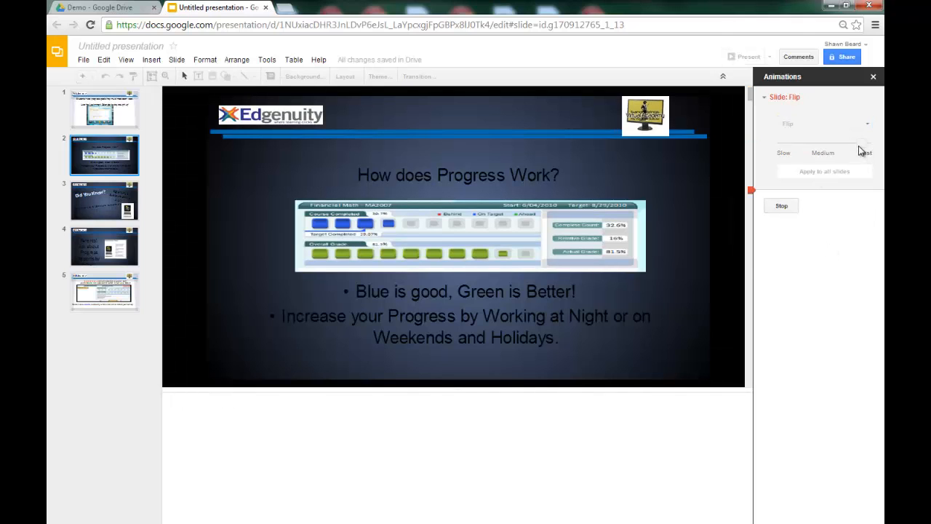
click(788, 209)
Set the Flip transition's speed on the second slide to Medium, 2.9 s, and preview it
drag(862, 144, 819, 148)
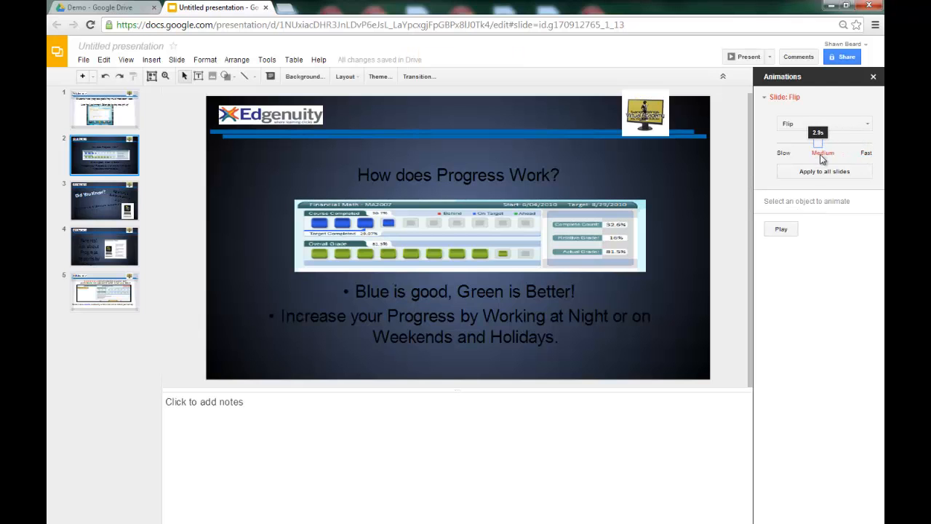
click(786, 229)
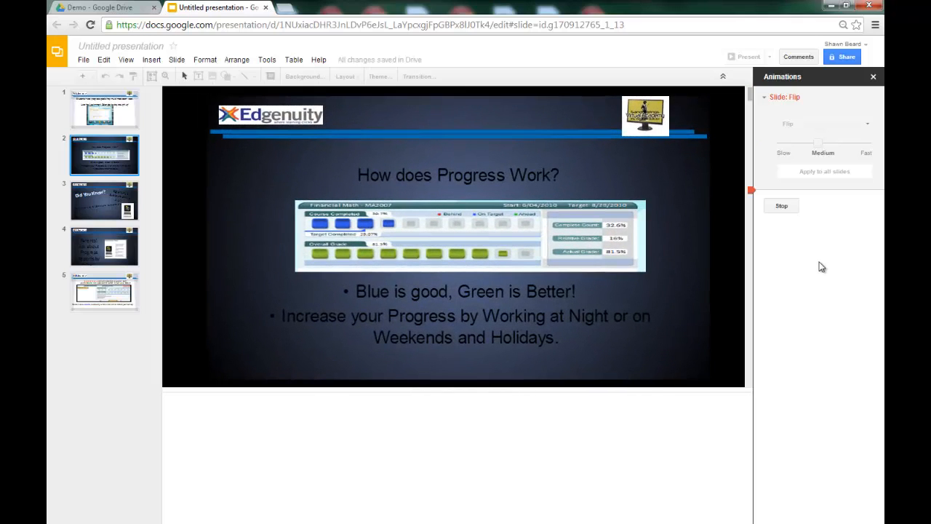
click(799, 206)
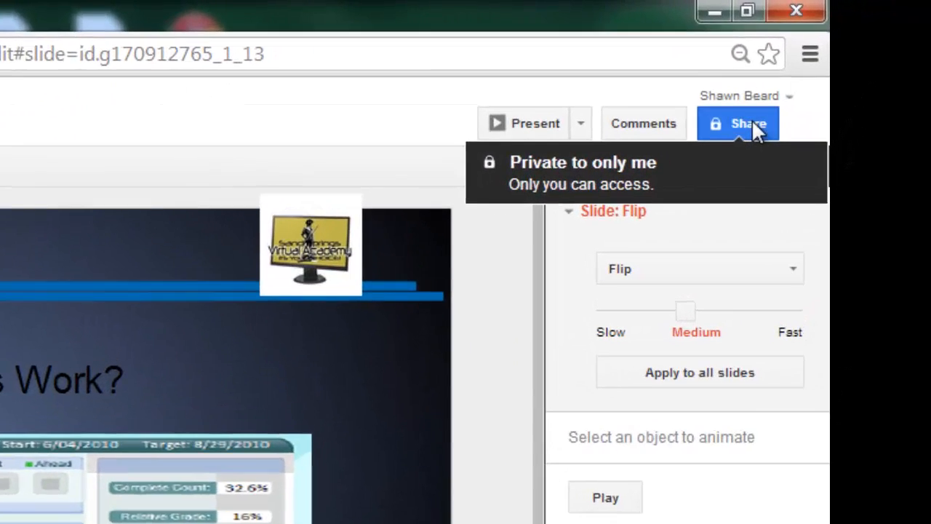
Start sharing the presentation, name it "Meet the Teacher", and leave its sharing settings as private
click(848, 58)
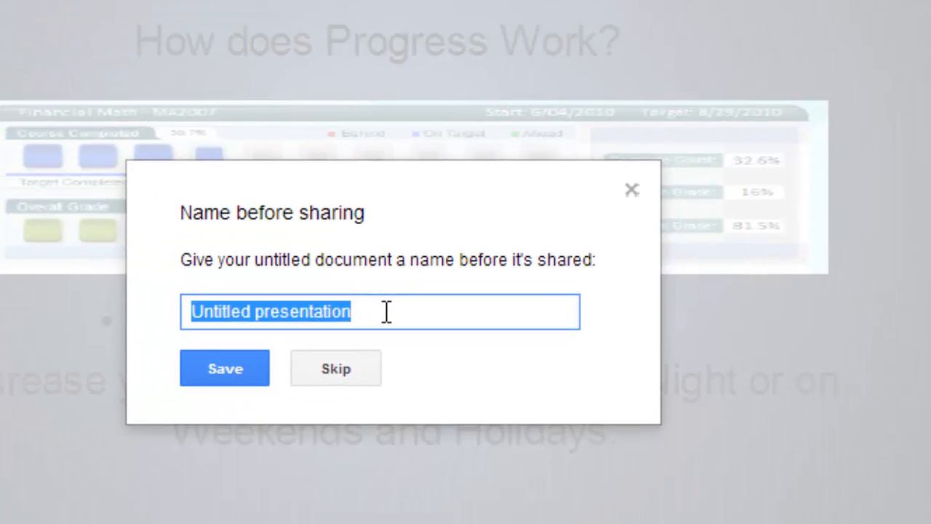
text(Meet the Te)
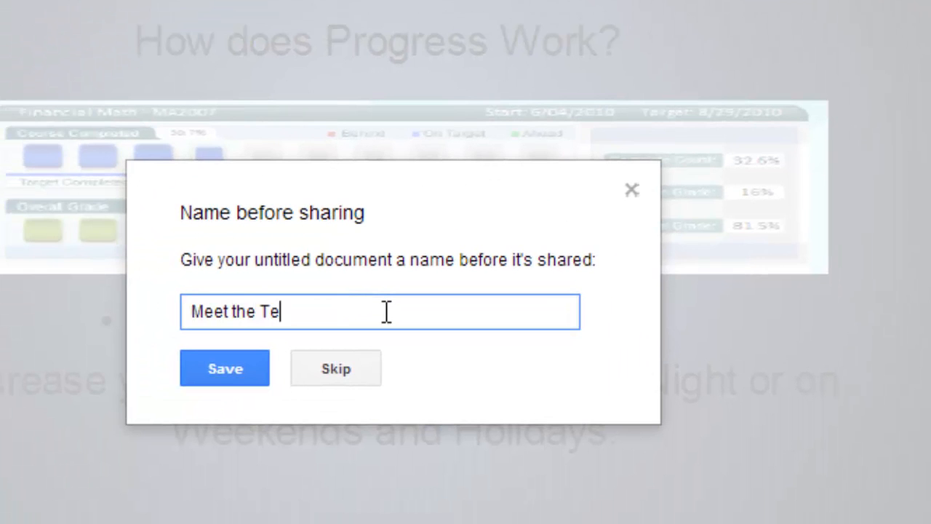
text(acher)
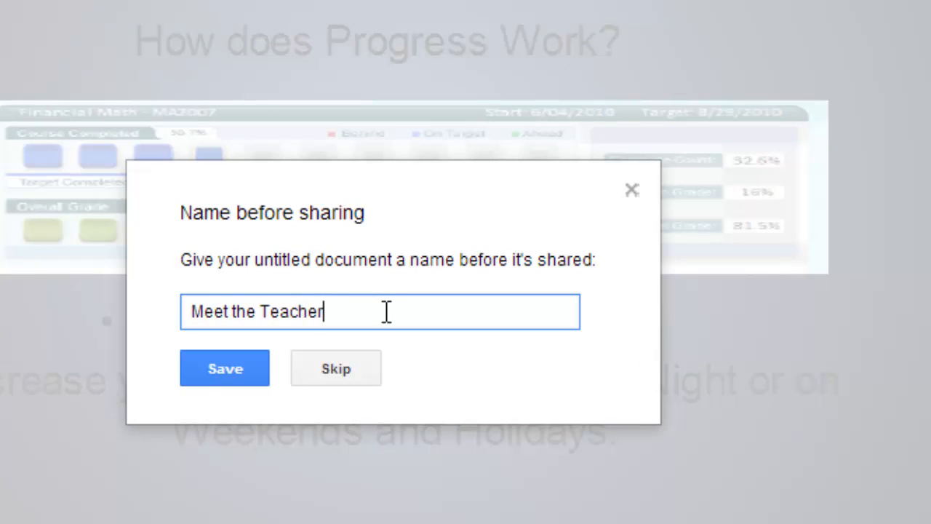
click(195, 372)
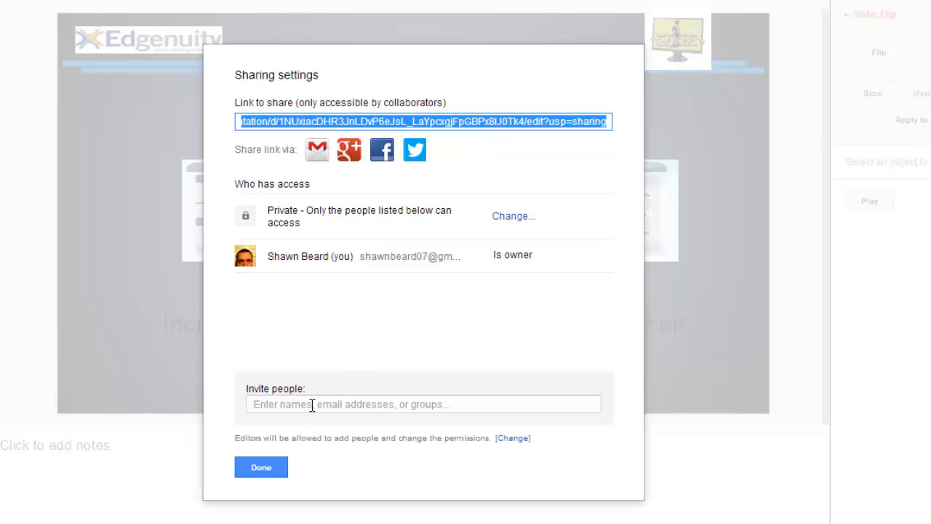
click(263, 480)
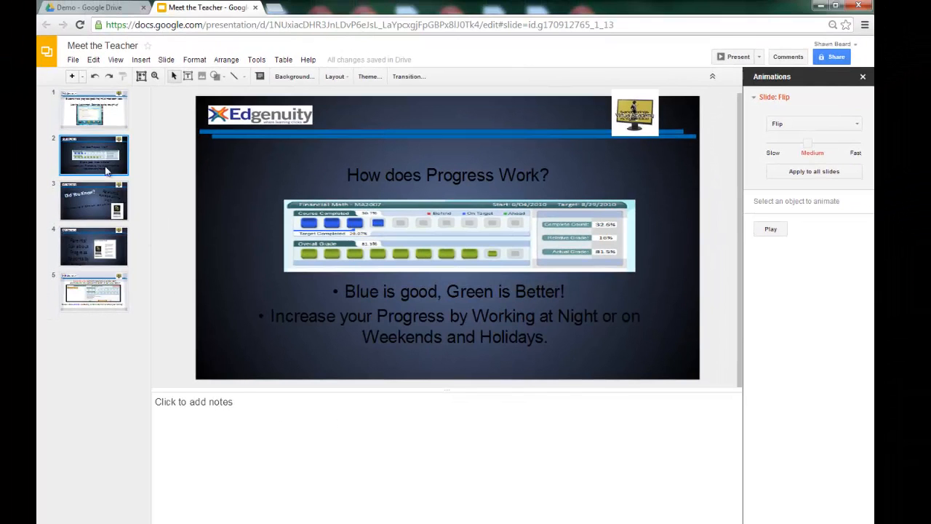
Download the Meet the Teacher presentation as a PDF document
click(72, 61)
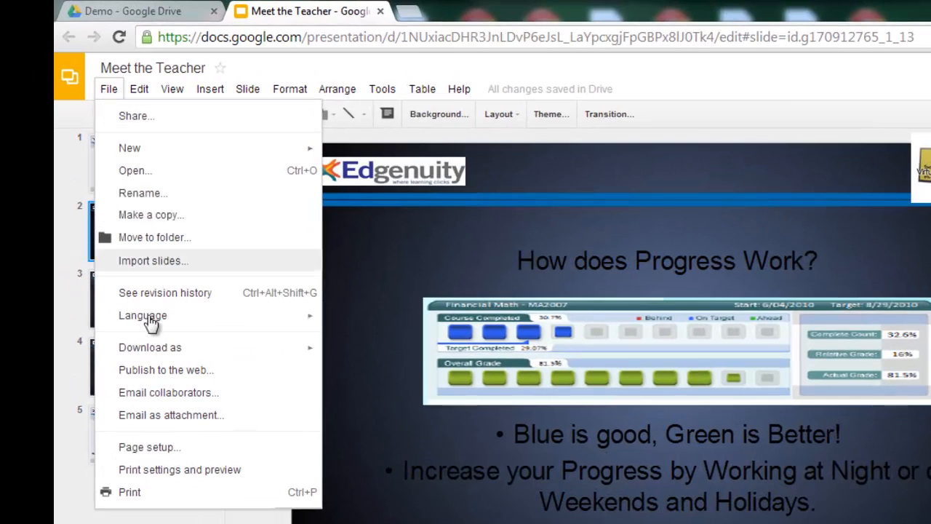
mouse_move(155, 348)
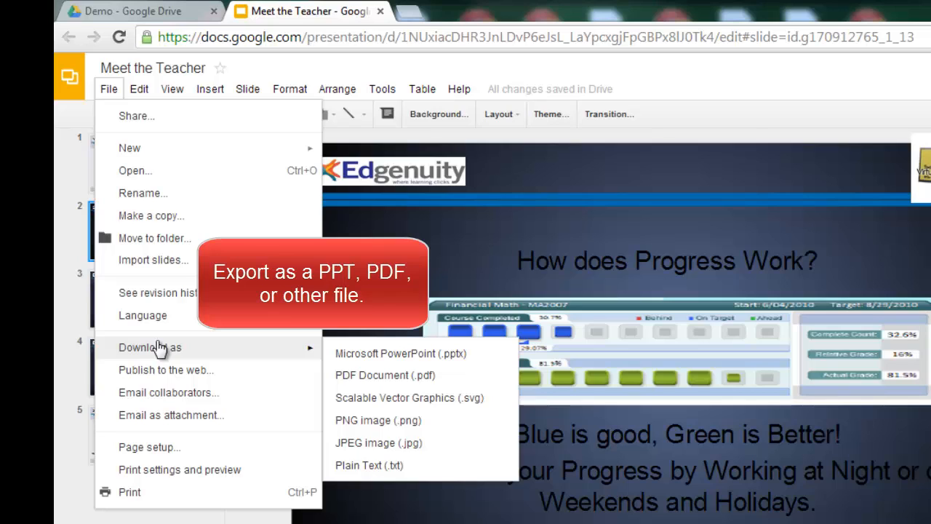
click(463, 376)
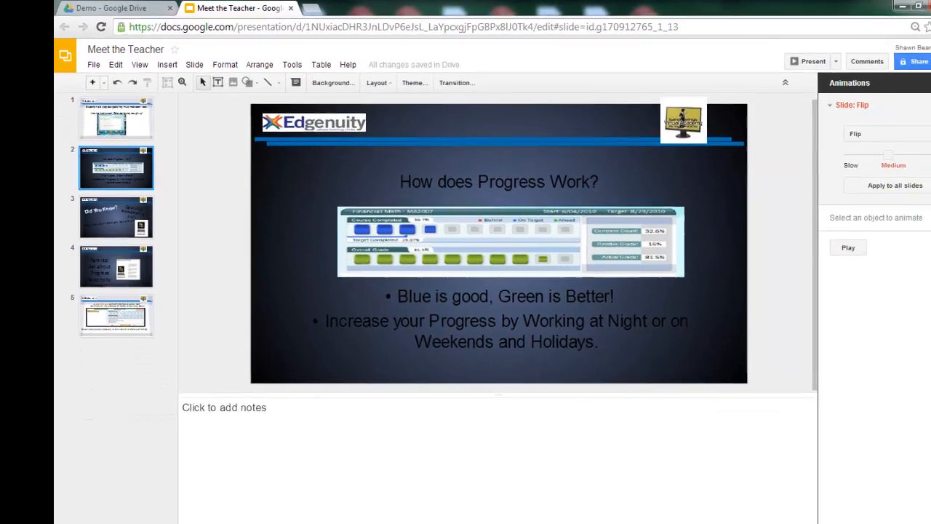
Open the downloaded Meet the Teacher.pdf in Adobe Acrobat Pro, look through its pages to the last one, and close it
click(156, 513)
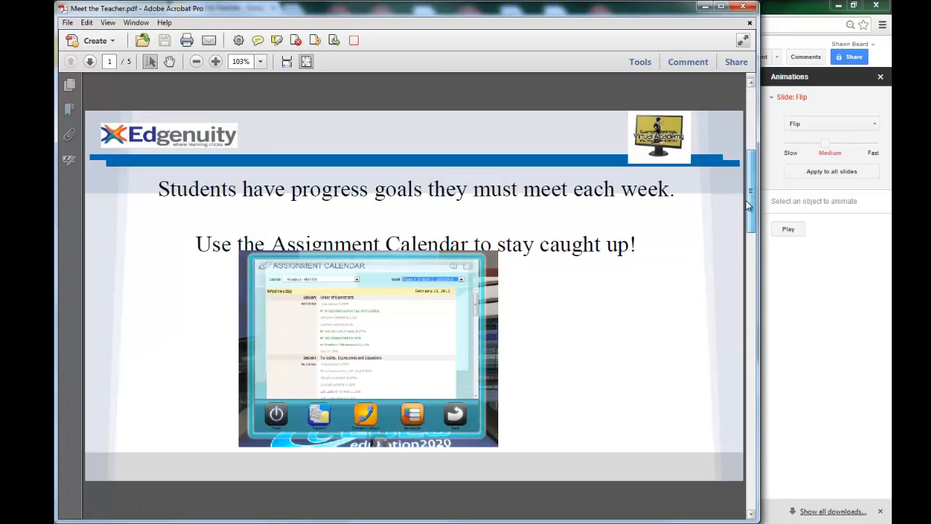
scroll(647, 276, down, 4)
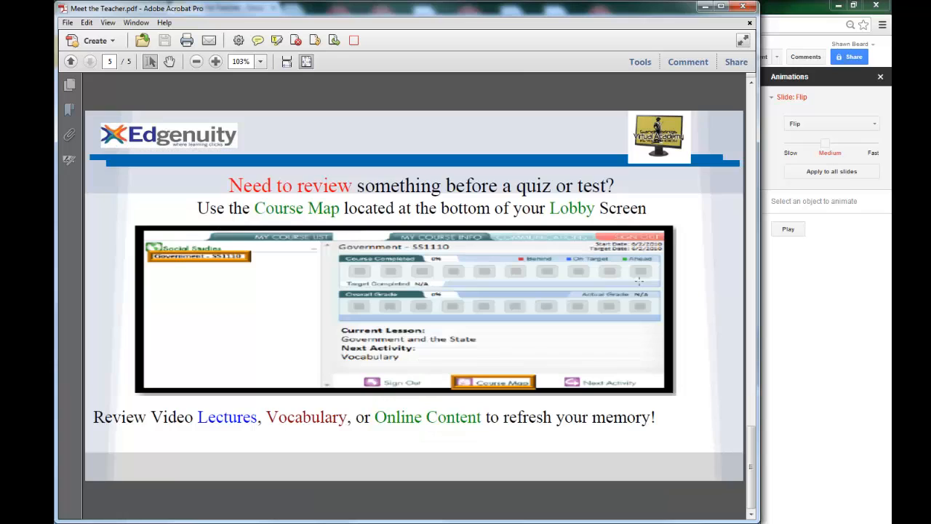
click(742, 5)
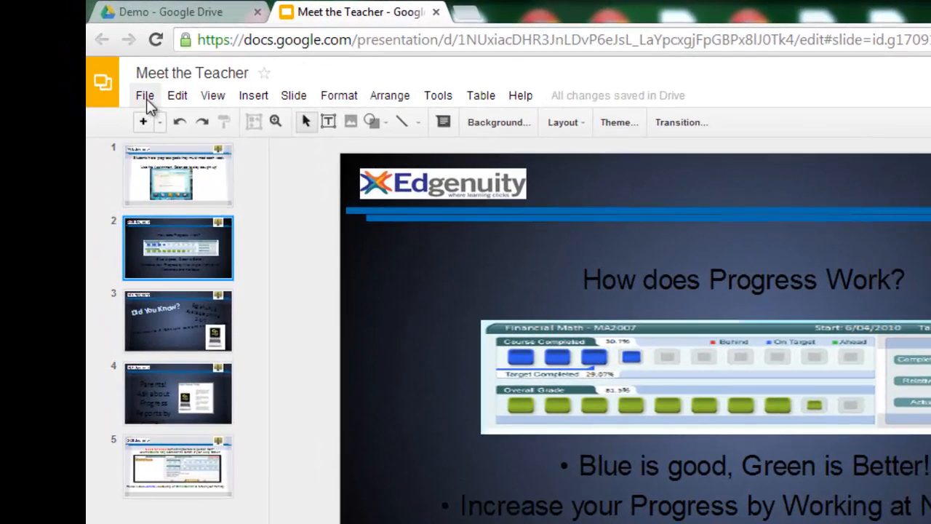
Publish the presentation to the web at Medium (960x569) size, with the slideshow starting as soon as the player loads
click(122, 79)
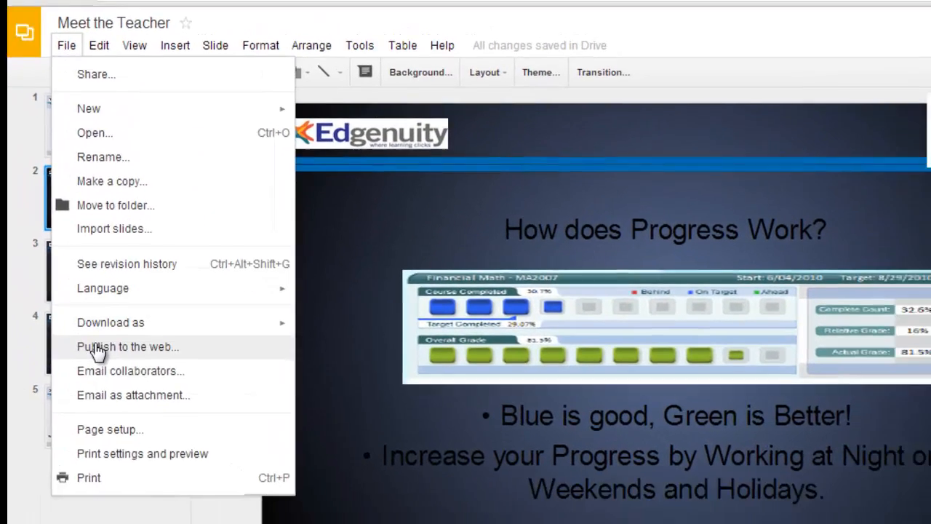
click(179, 397)
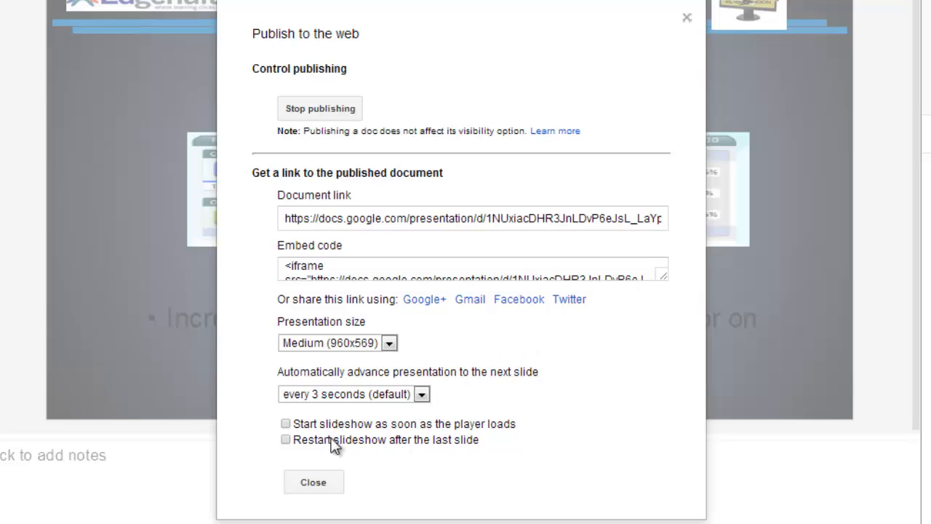
click(285, 425)
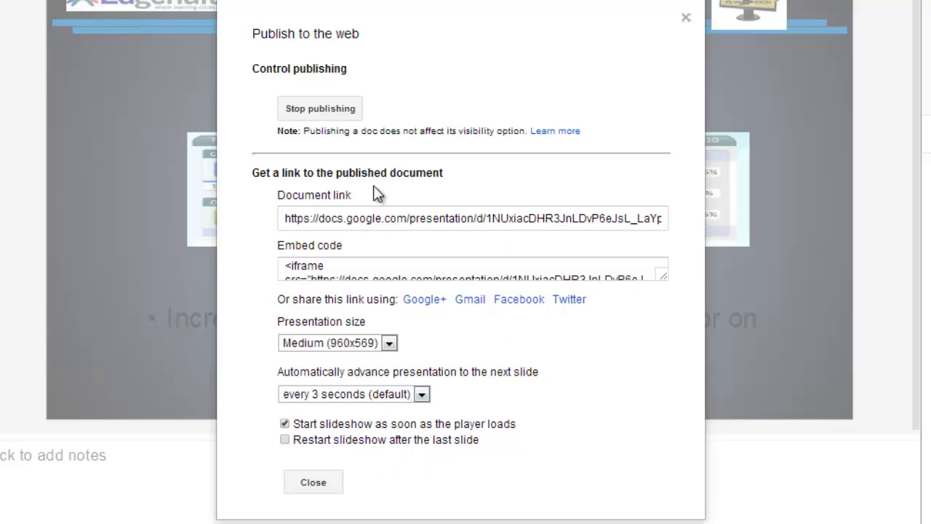
click(390, 345)
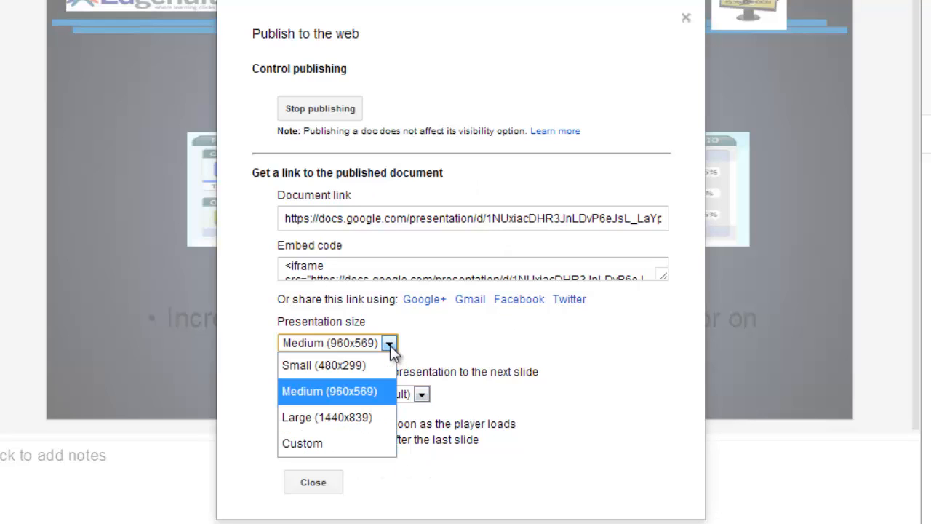
click(369, 391)
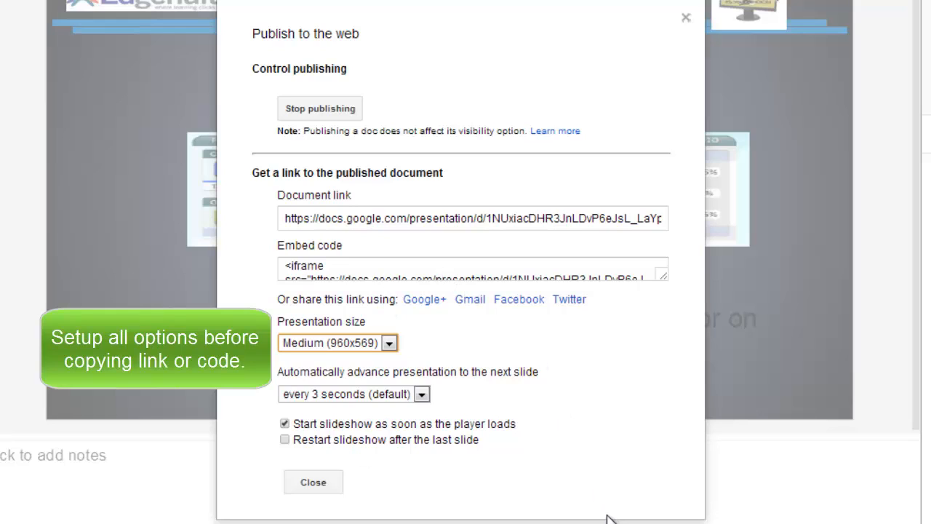
Copy the published presentation's document link and close the publishing settings
click(367, 219)
right_click(368, 219)
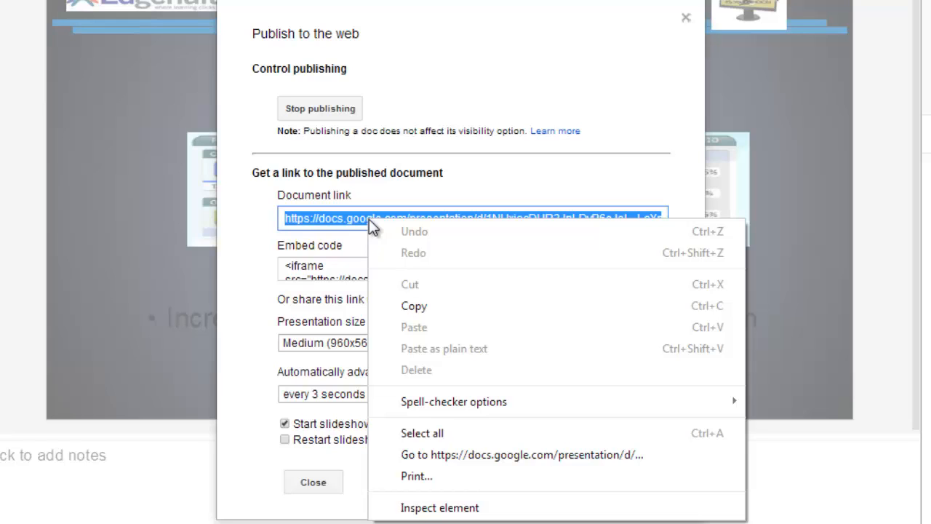
click(445, 312)
click(326, 487)
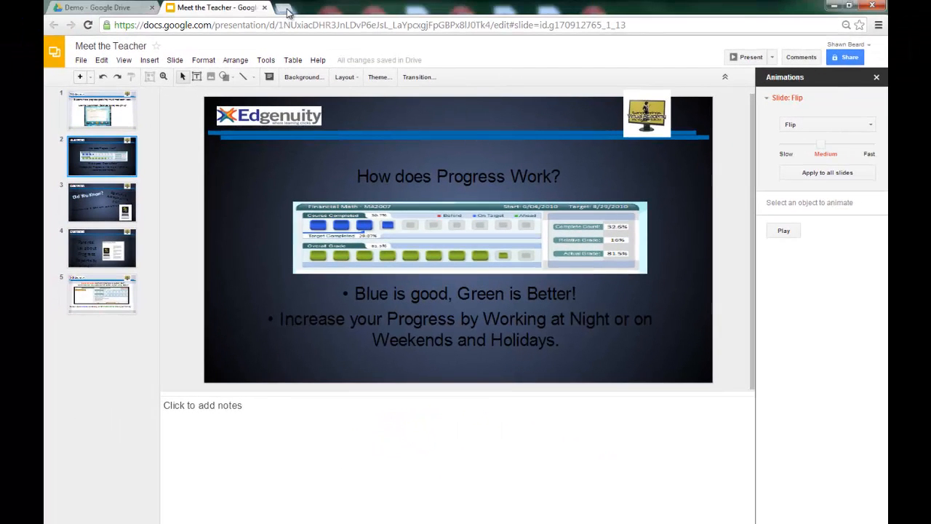
Open the copied link in a new browser tab, watch the published slideshow through to the last slide, and close the tab
click(282, 9)
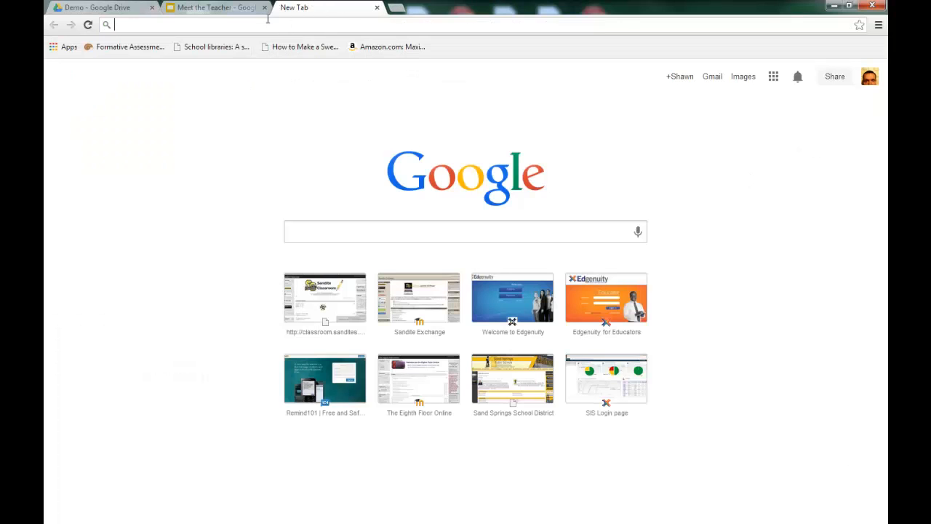
right_click(248, 25)
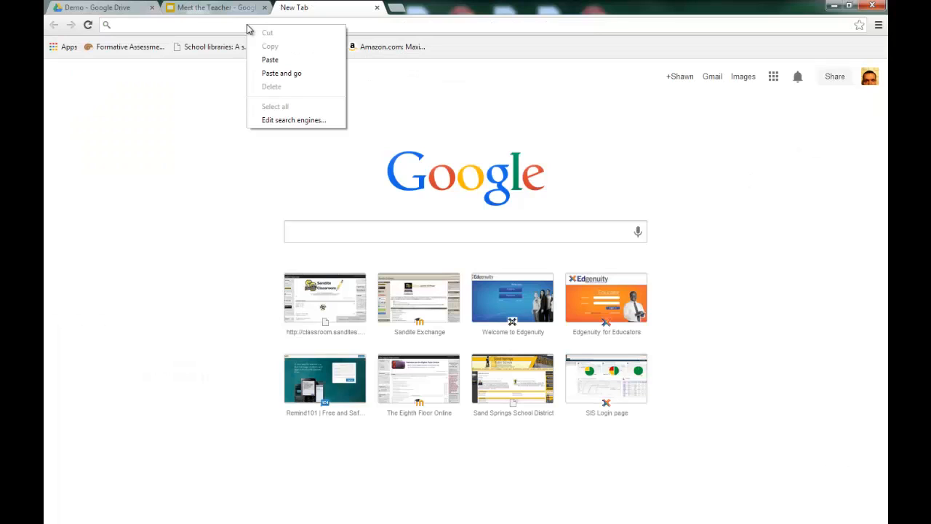
click(269, 60)
key(Return)
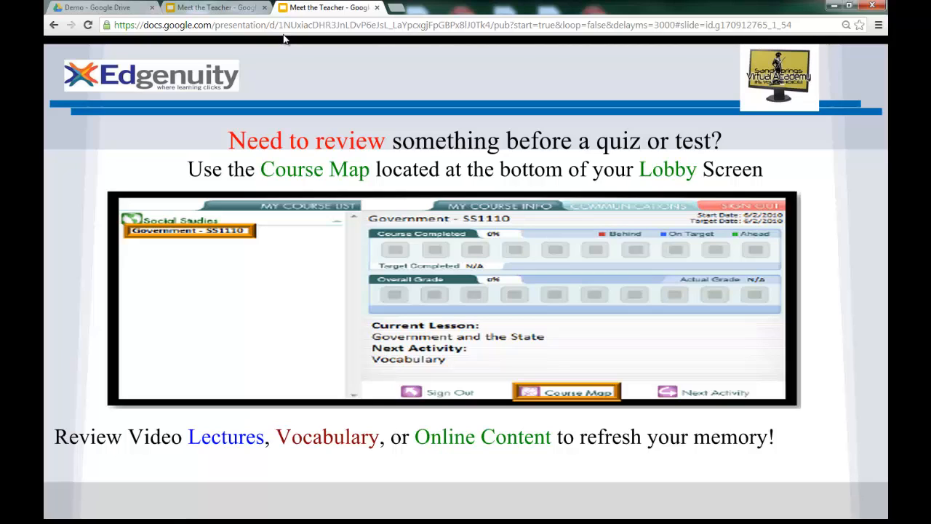
click(377, 7)
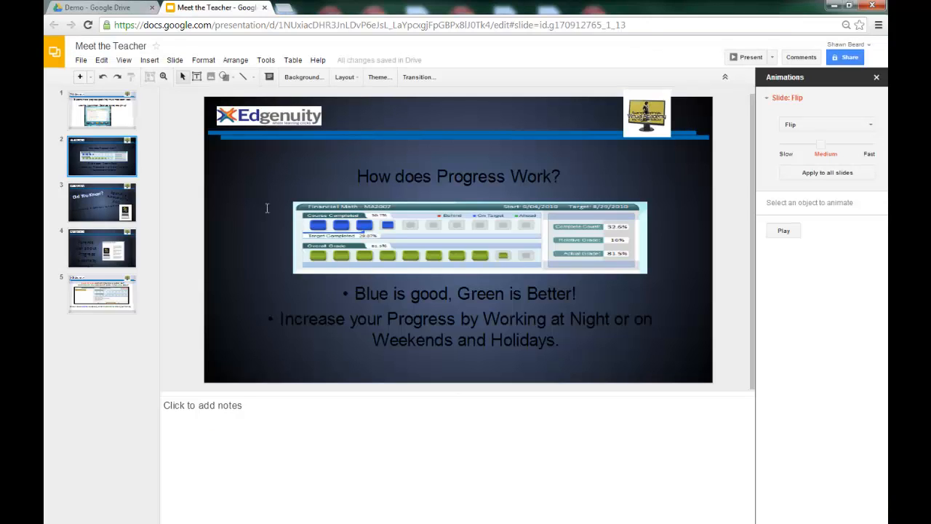